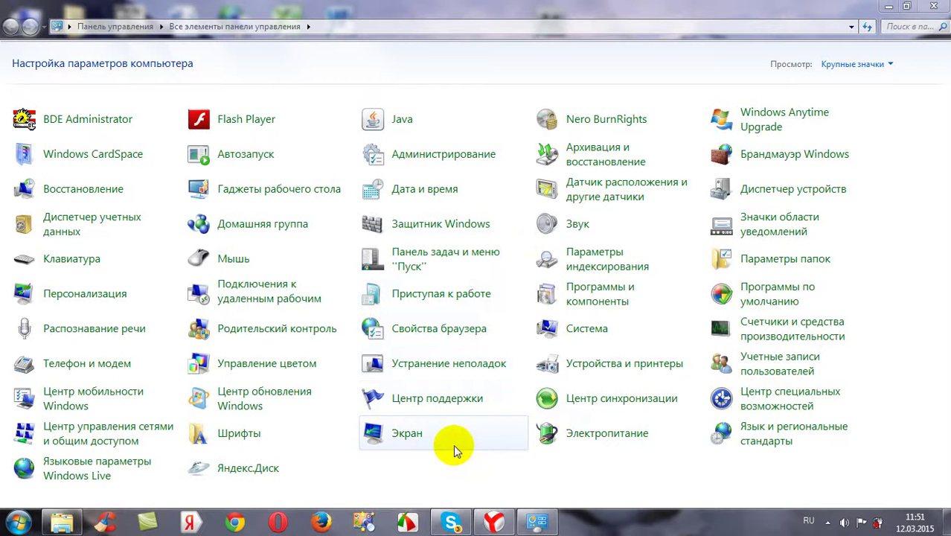
Open the Шрифты (Fonts) folder from the list of all Control Panel items.
left_click(18, 524)
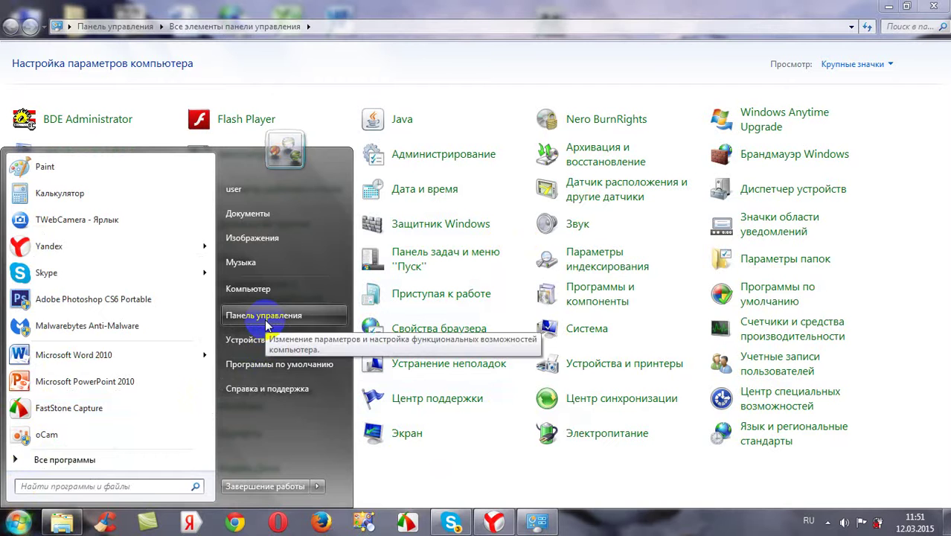
left_click(18, 522)
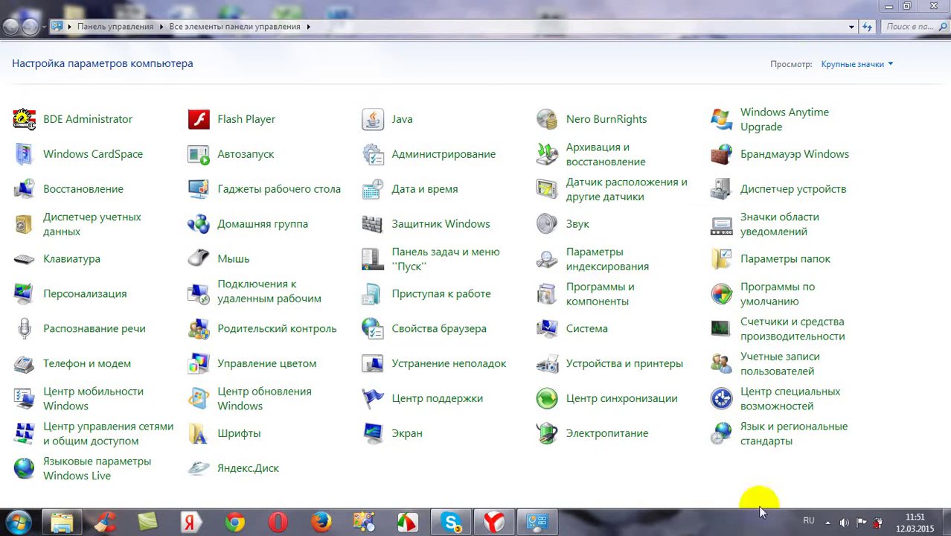
left_click(238, 439)
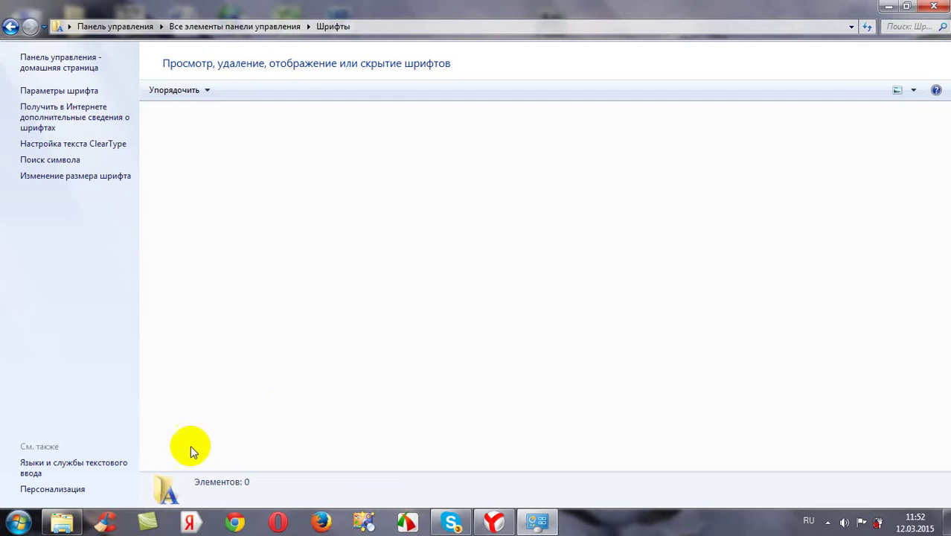
Switch to the Windows Explorer window and open the 300 SHRIFT subfolder inside the 300-SHRIFT folder.
left_click(61, 525)
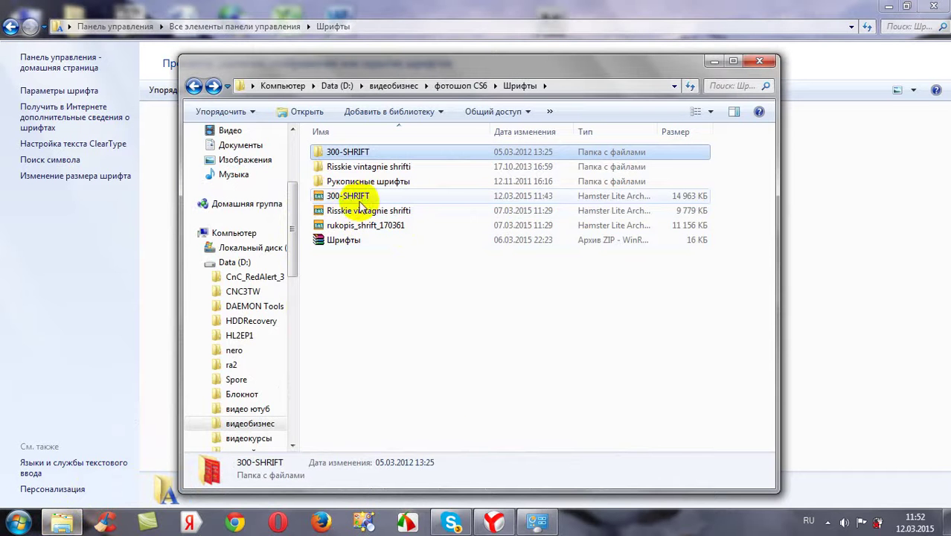
double_click(368, 153)
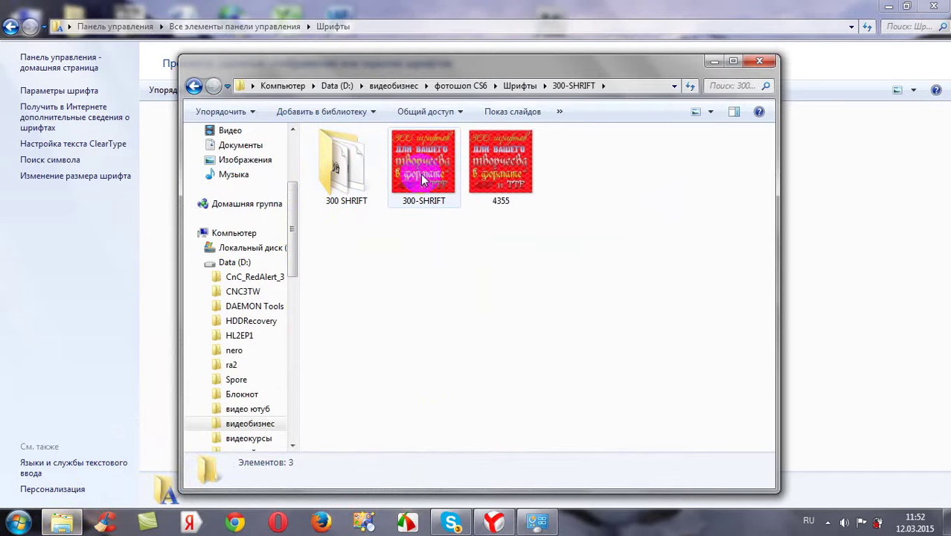
double_click(341, 160)
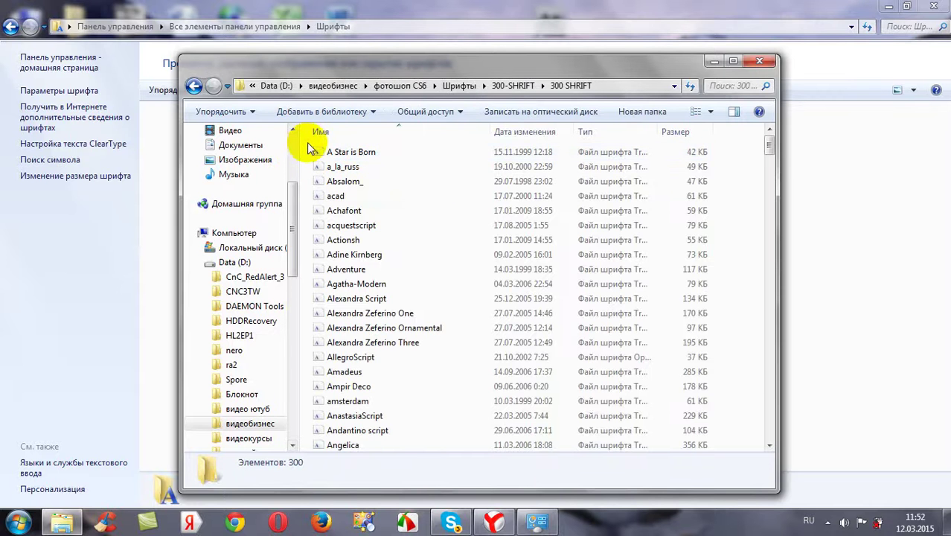
Select all the font files in the 300 SHRIFT folder and copy them into the system Шрифты folder to install them.
left_click_drag(306, 149, 447, 483)
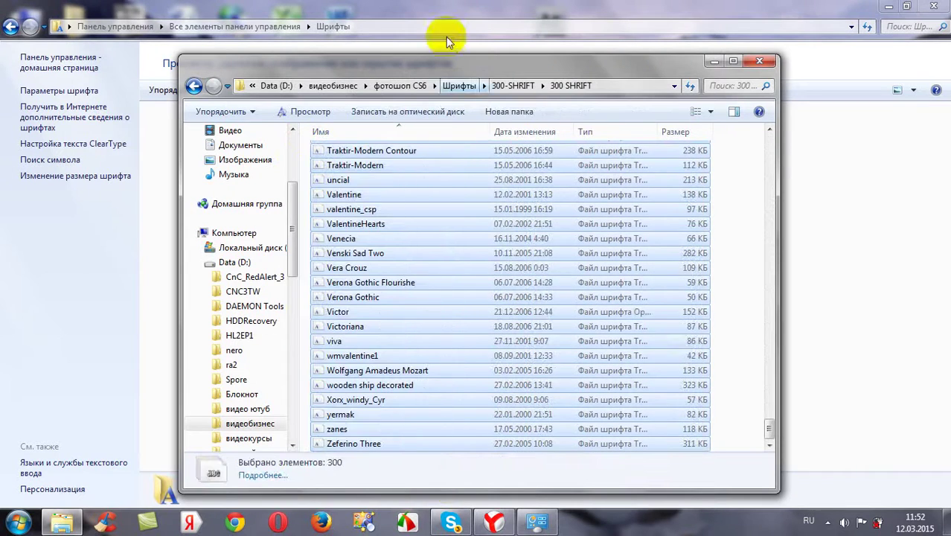
left_click_drag(425, 69, 600, 67)
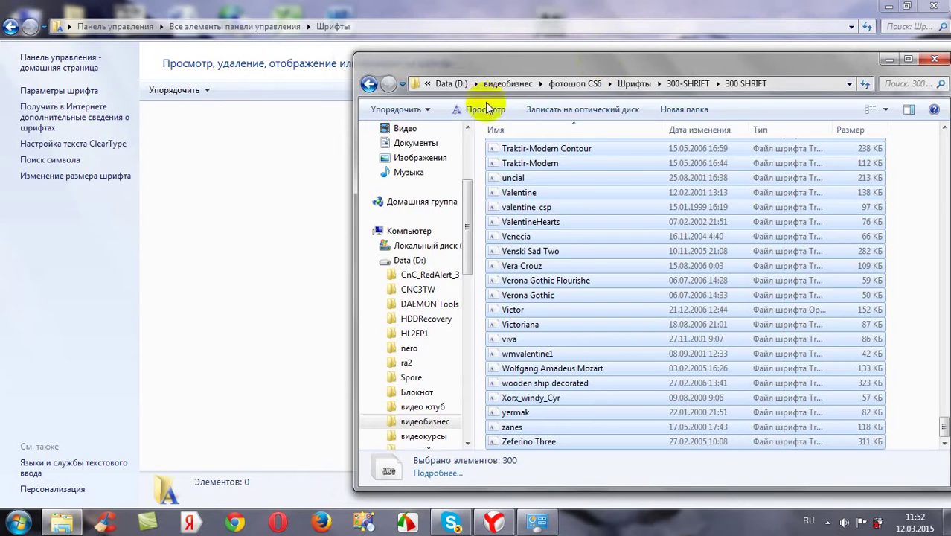
left_click_drag(531, 180, 250, 218)
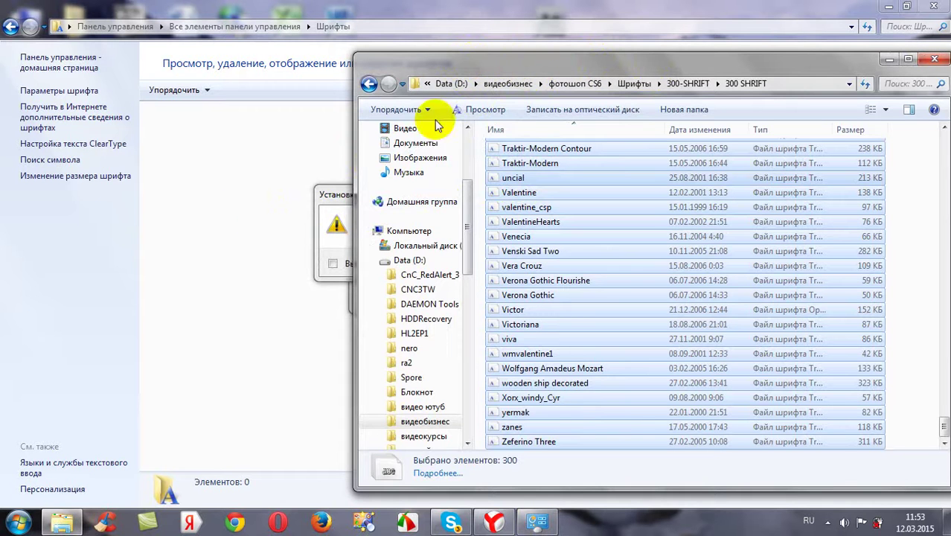
Agree to replace every already installed font, one by one, until the font installation is complete.
left_click(335, 201)
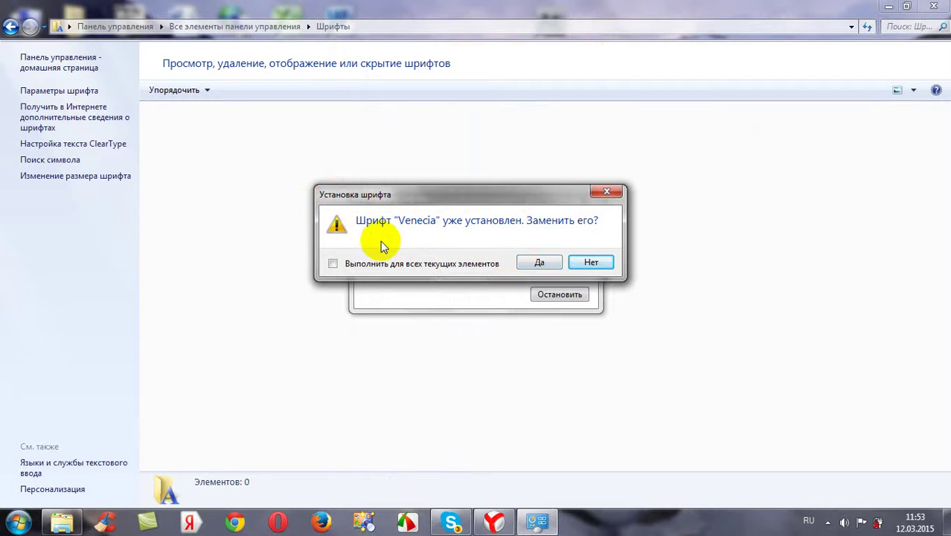
left_click(529, 263)
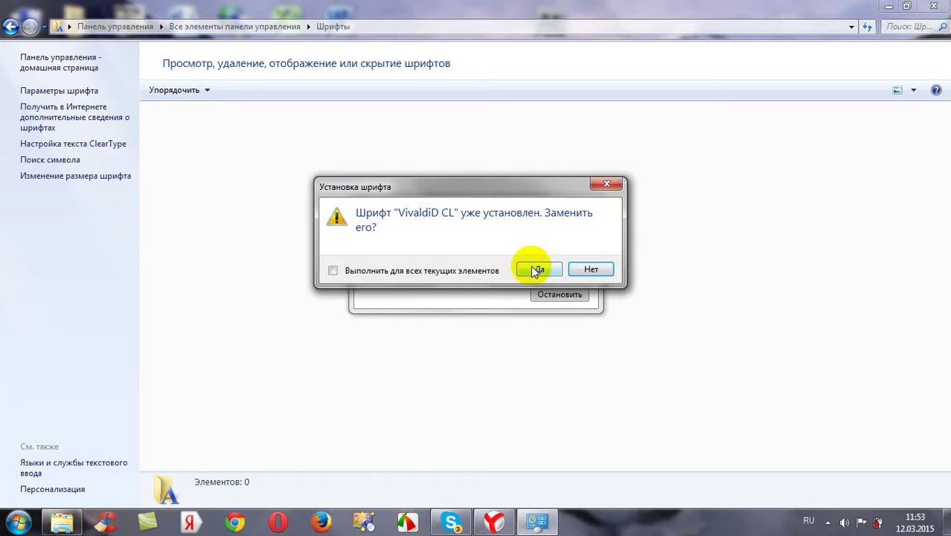
left_click(530, 264)
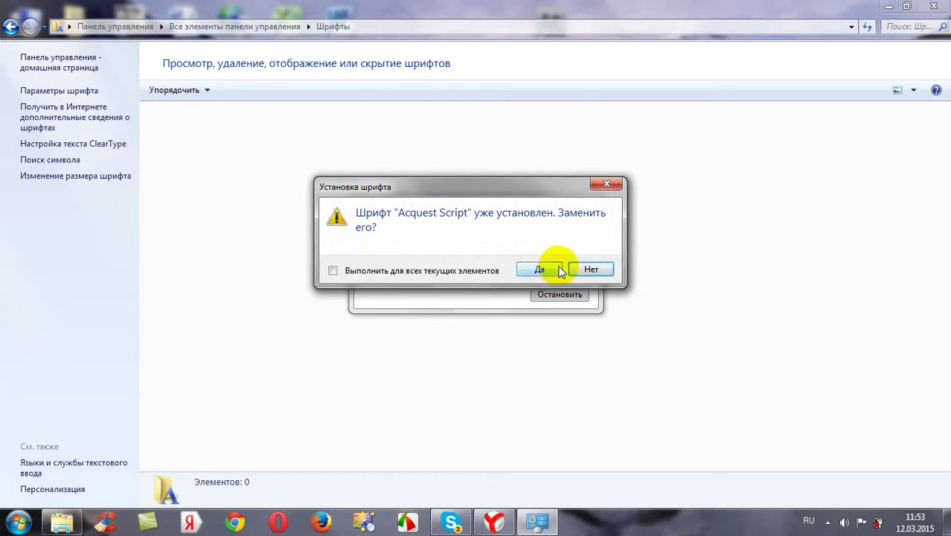
left_click(542, 269)
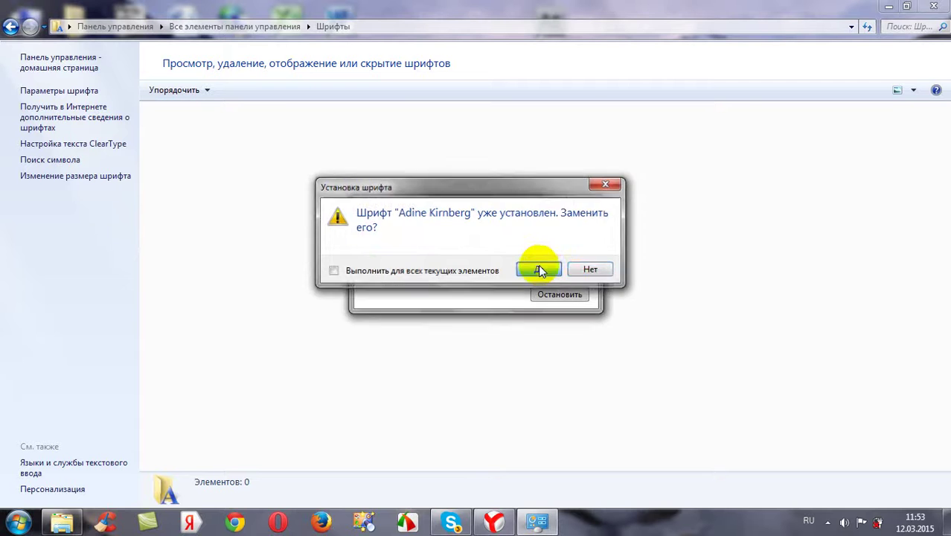
left_click(538, 265)
left_click(534, 265)
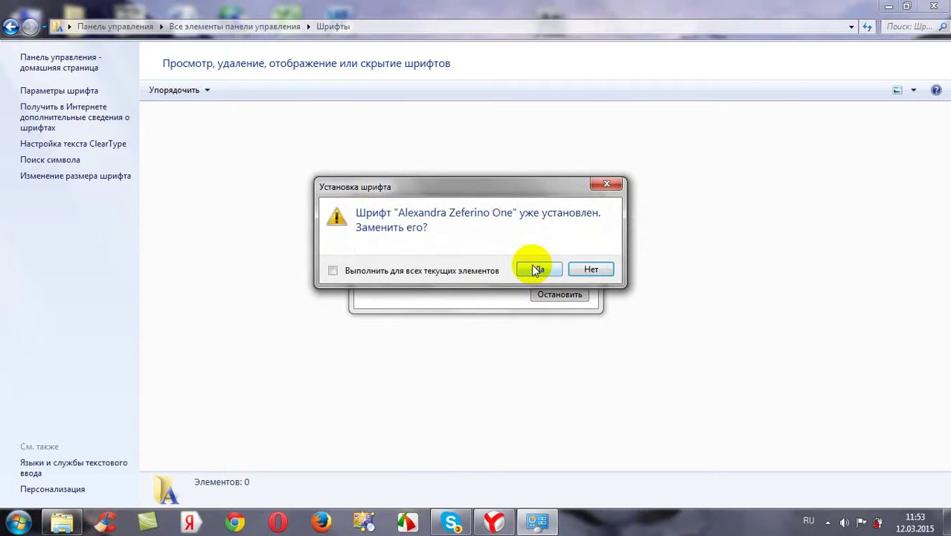
left_click(533, 265)
left_click(532, 265)
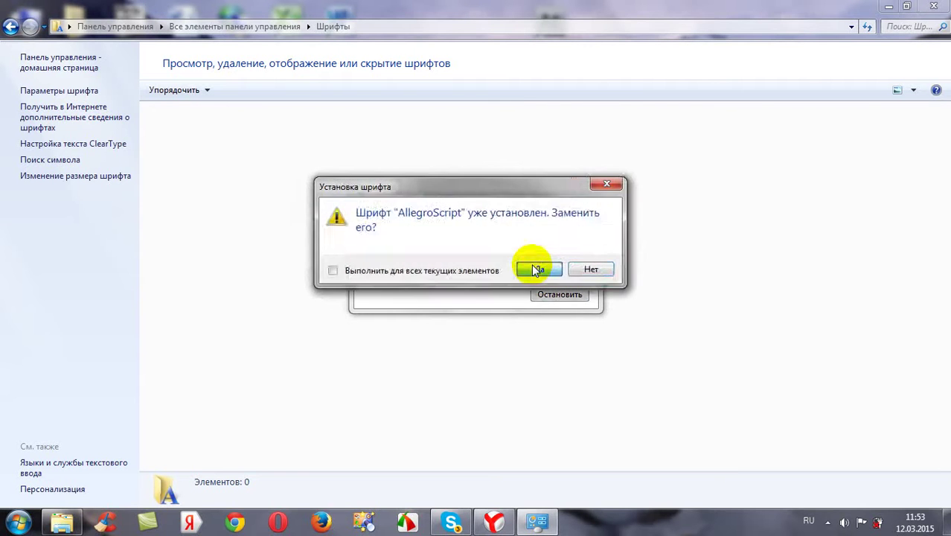
left_click(532, 265)
left_click(533, 265)
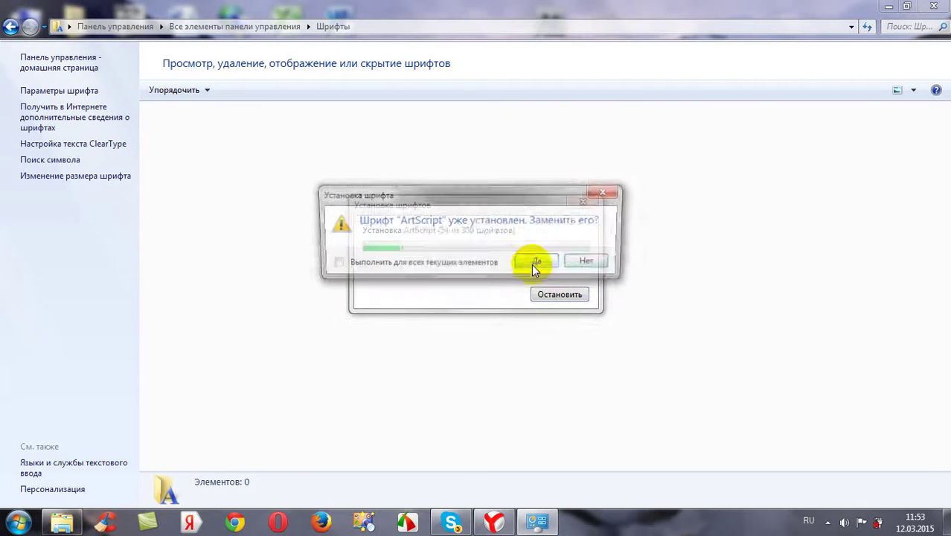
left_click(533, 263)
left_click(533, 263)
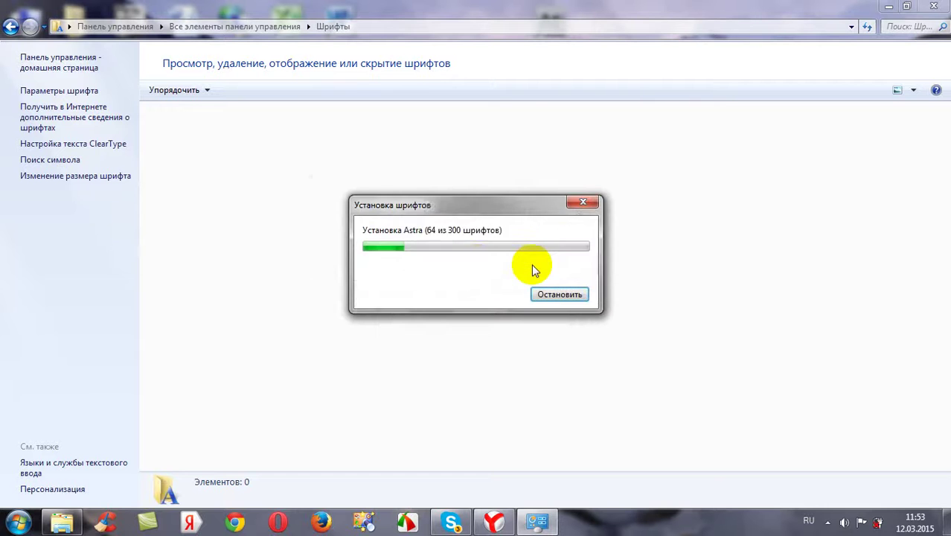
left_click(532, 263)
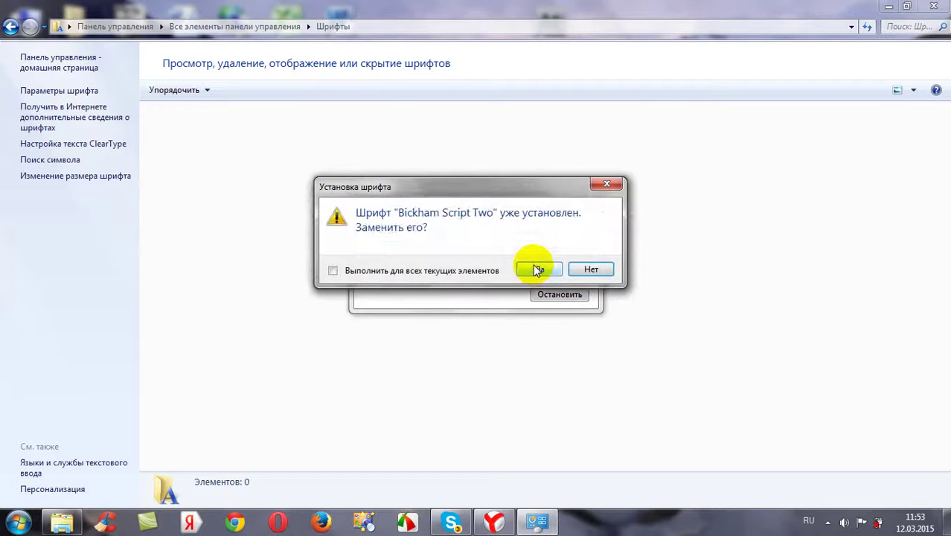
left_click(533, 264)
left_click(533, 263)
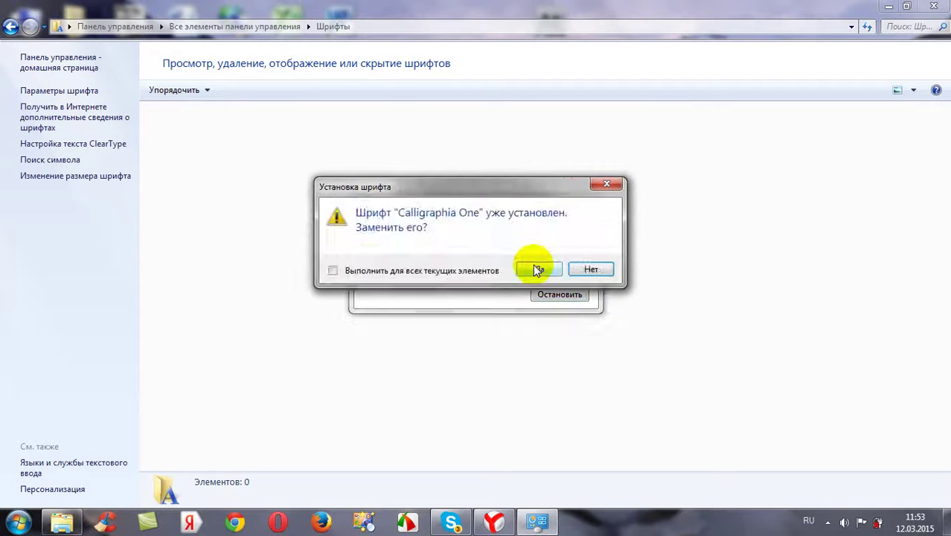
left_click(533, 263)
left_click(533, 263)
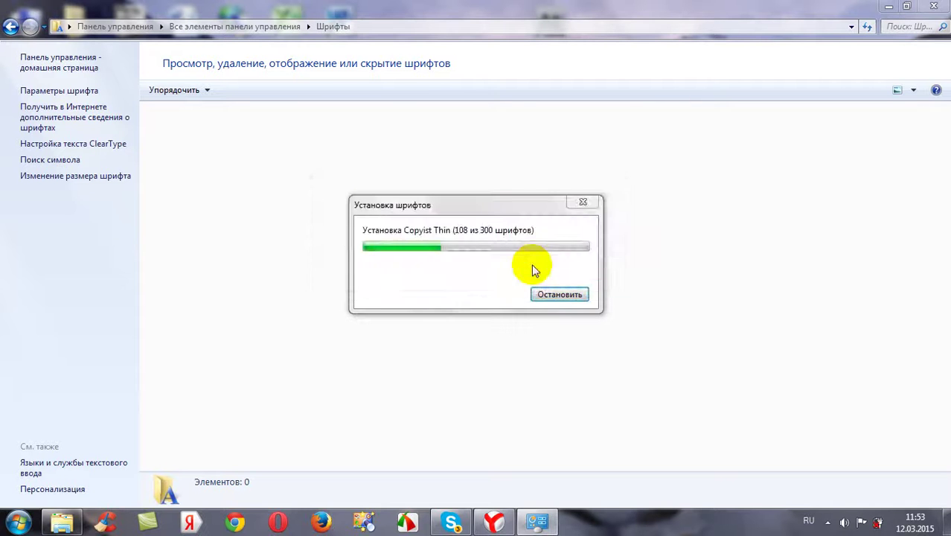
left_click(533, 268)
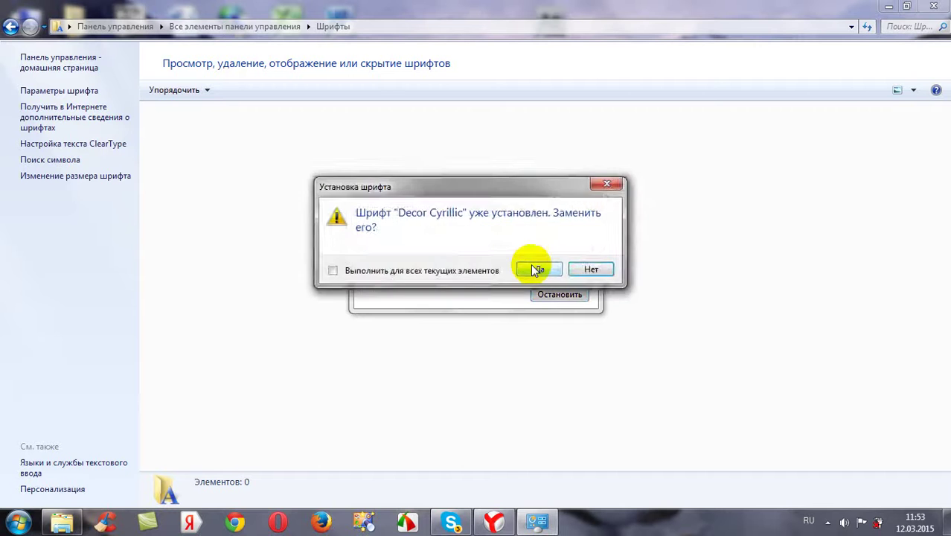
left_click(534, 270)
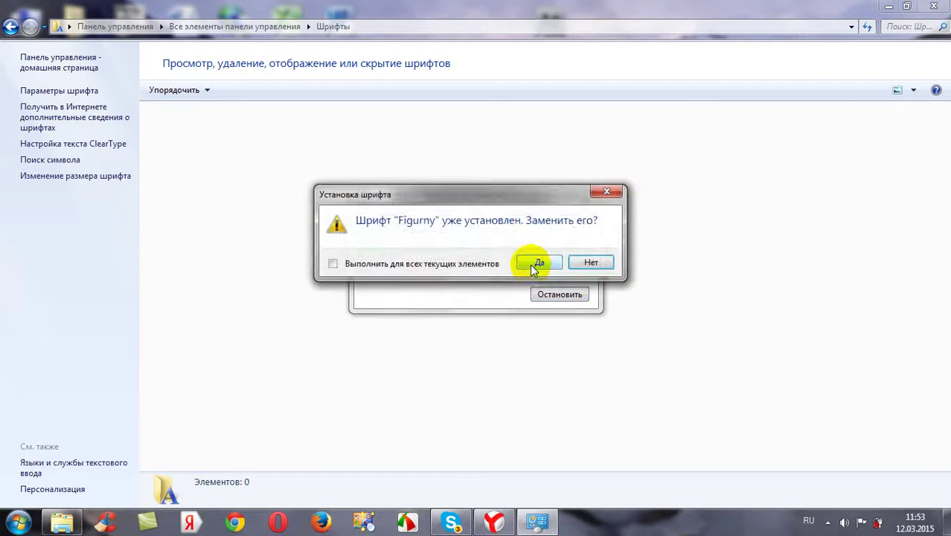
left_click(529, 263)
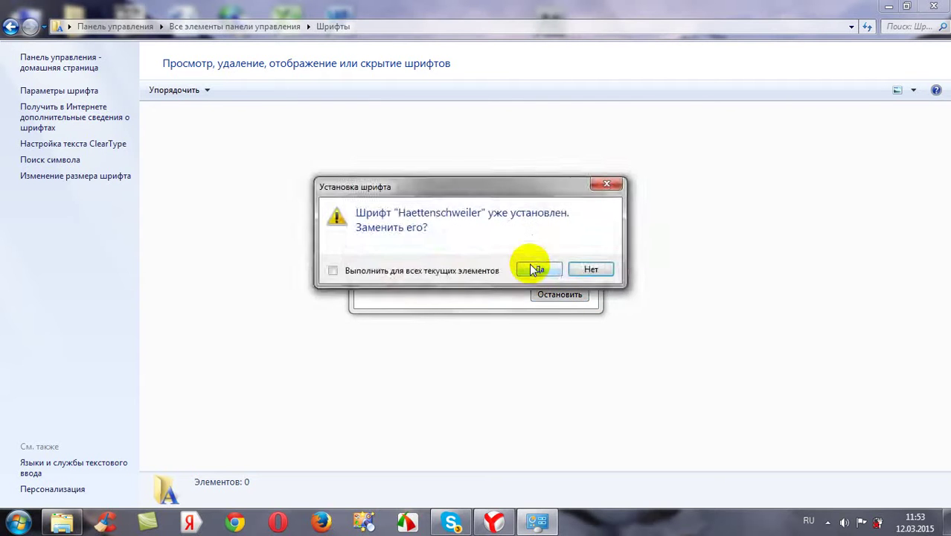
left_click(529, 262)
left_click(530, 266)
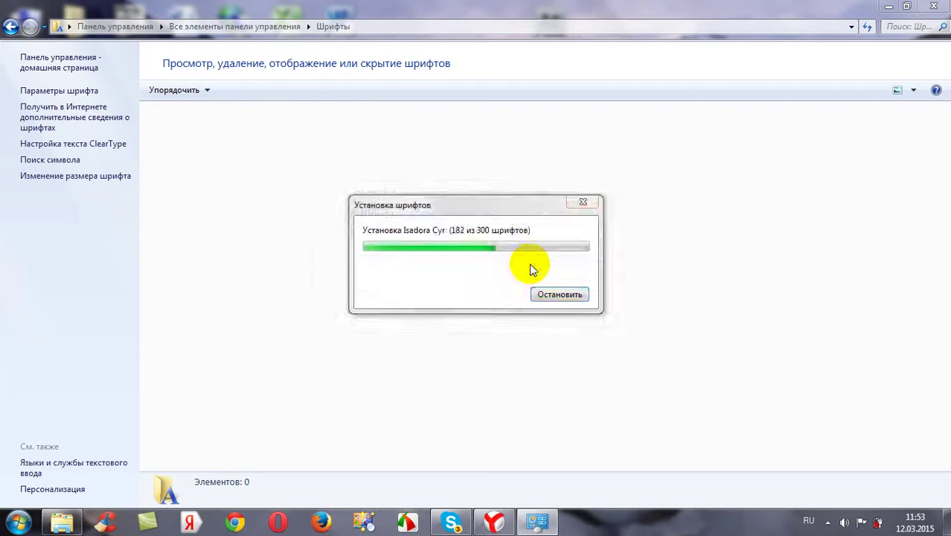
left_click(530, 267)
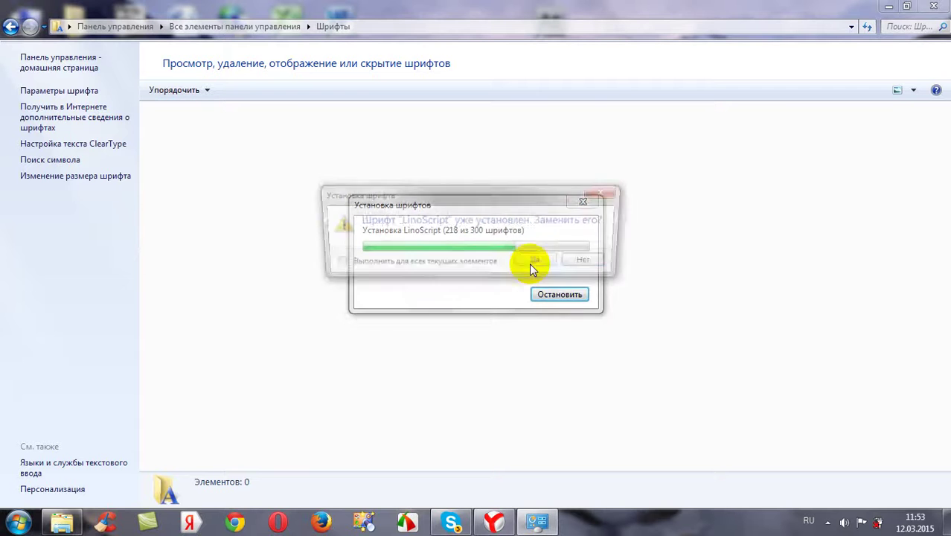
left_click(529, 263)
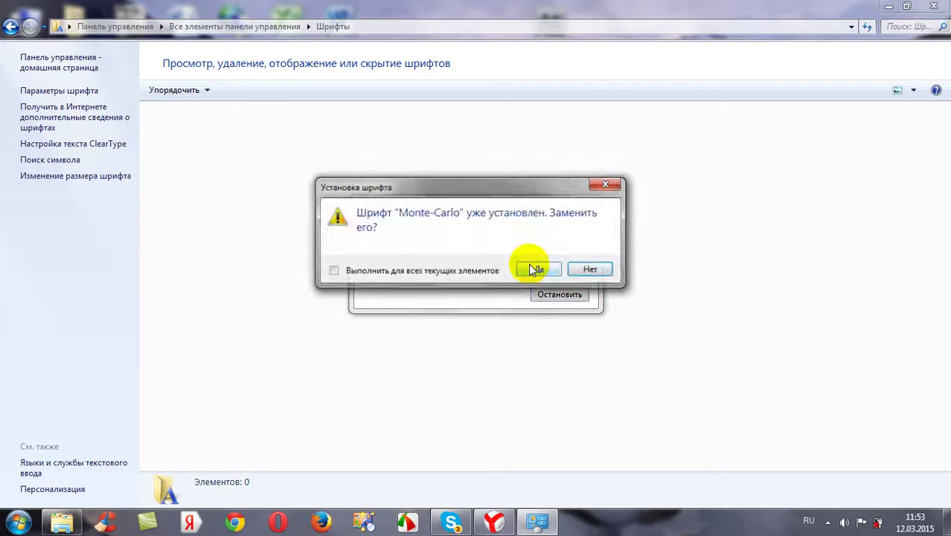
left_click(529, 268)
left_click(530, 265)
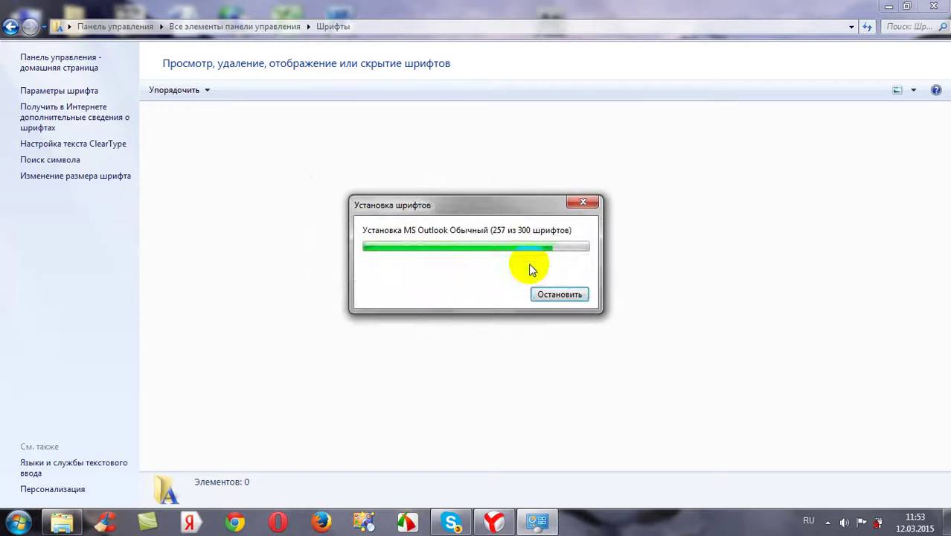
left_click(530, 265)
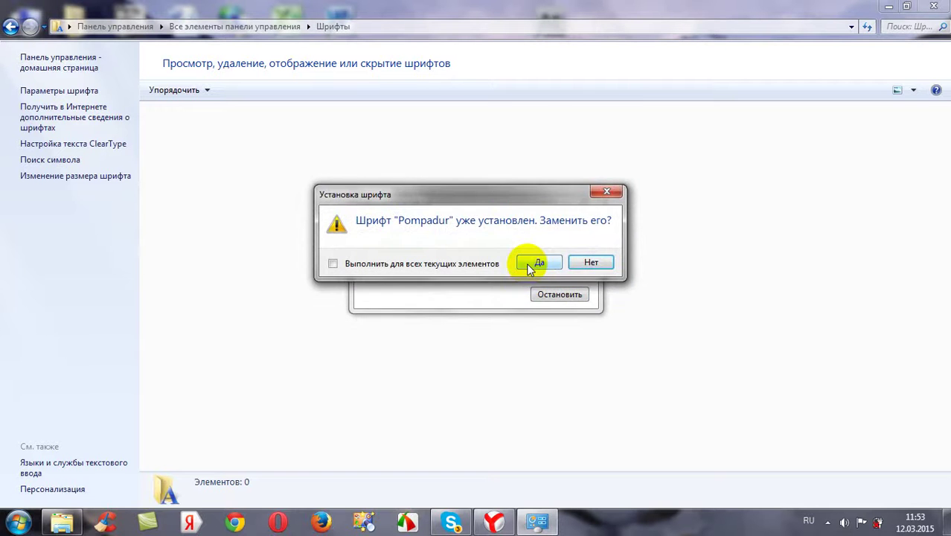
left_click(529, 266)
left_click(528, 267)
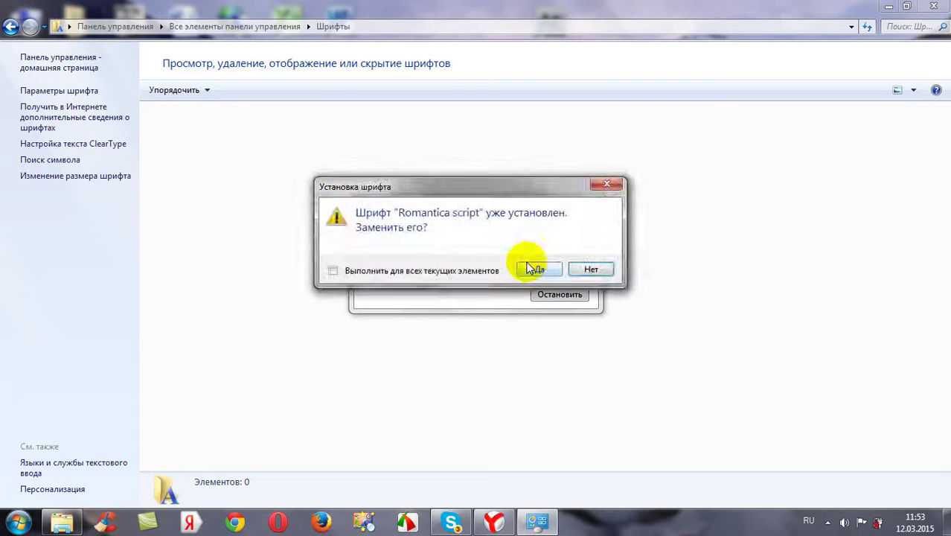
left_click(527, 263)
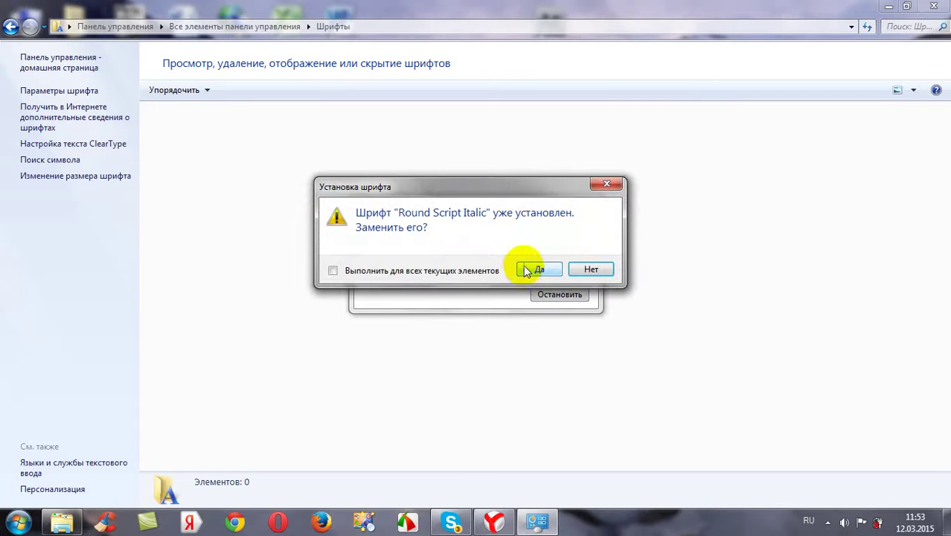
left_click(526, 269)
left_click(524, 269)
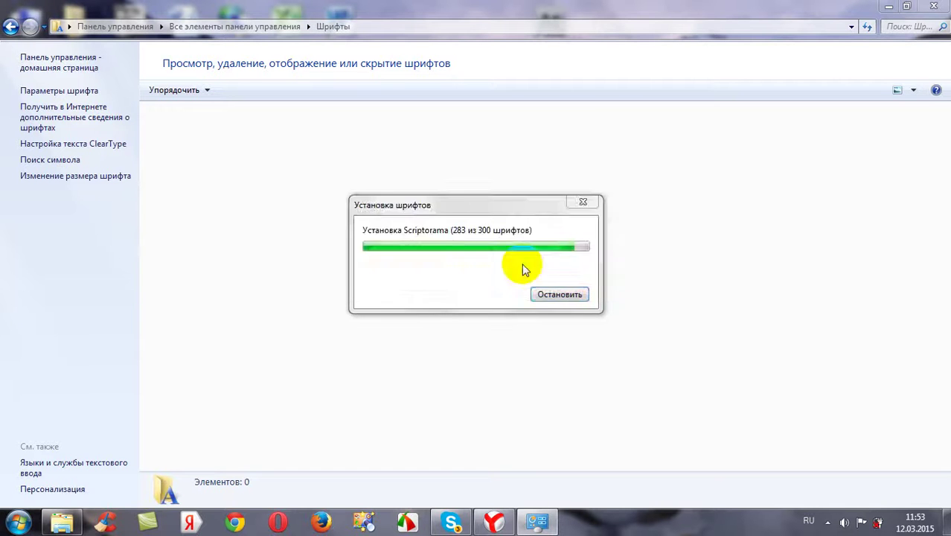
left_click(525, 269)
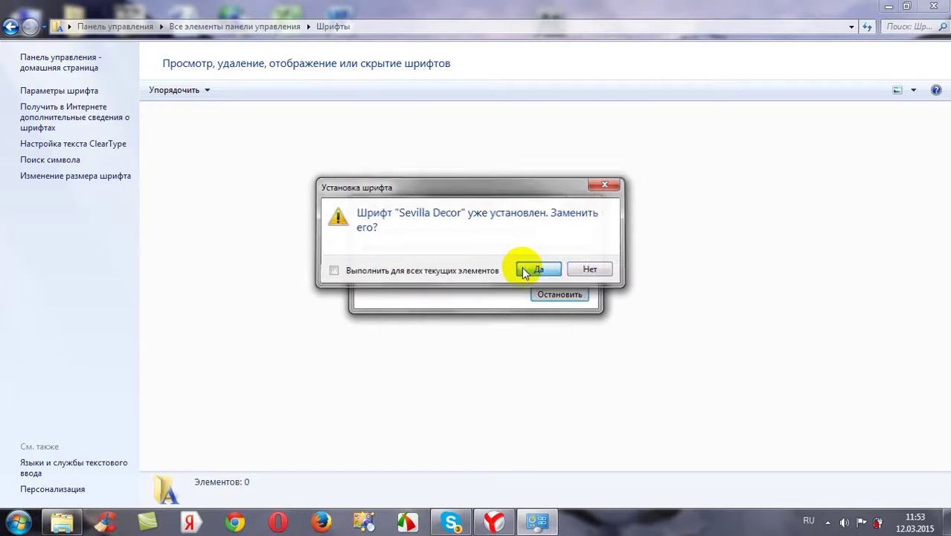
left_click(523, 268)
left_click(523, 266)
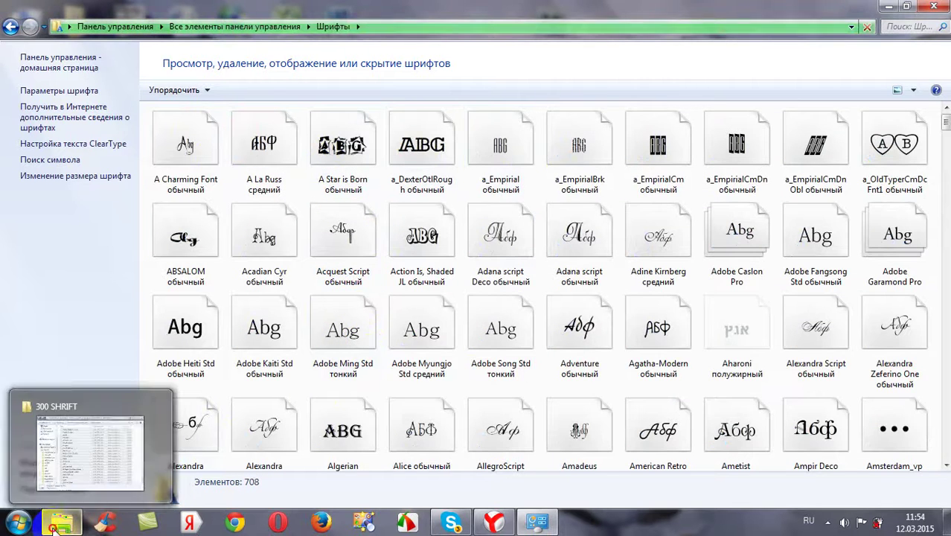
Switch back to the 300 SHRIFT folder window, deselect the full set of fonts and return to the start of the list.
left_click(67, 454)
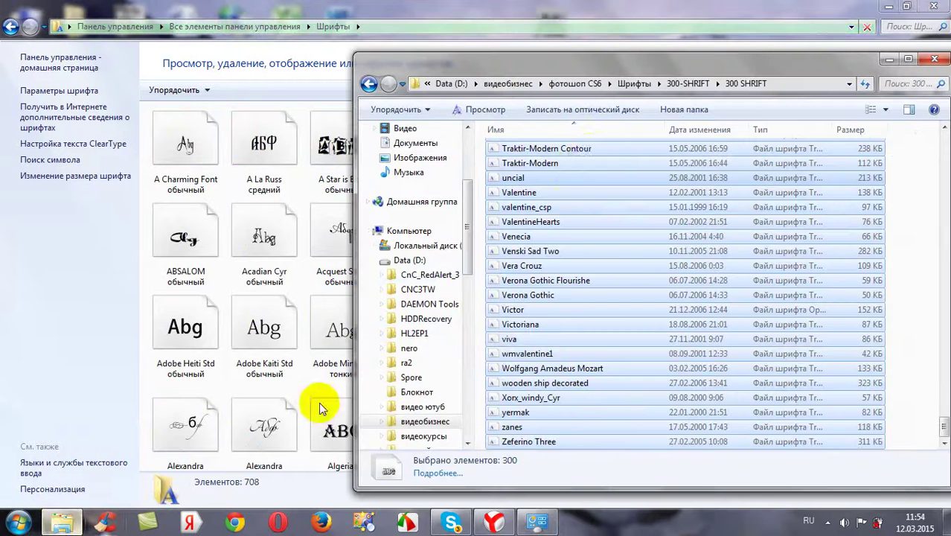
left_click(580, 174)
scroll(580, 171, "up", 2)
scroll(540, 186, "up", 20)
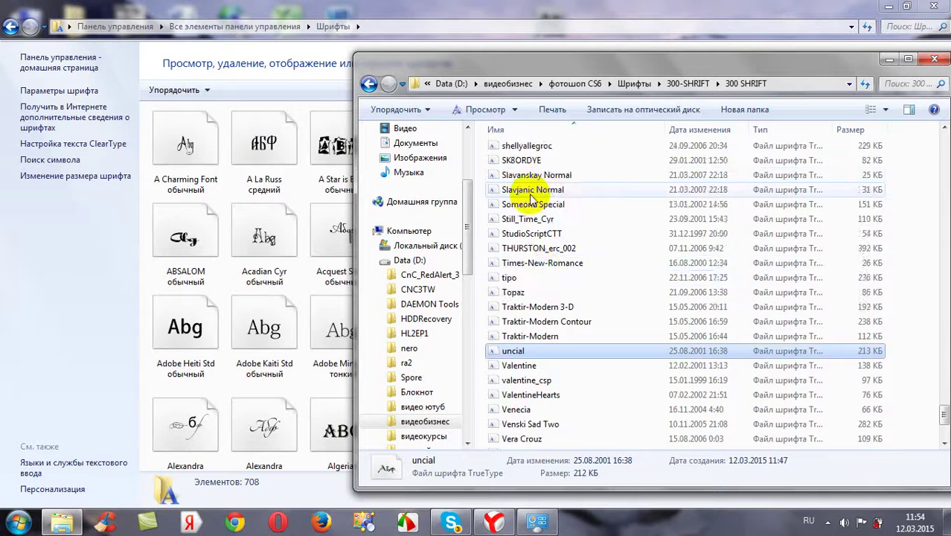
scroll(537, 192, "up", 20)
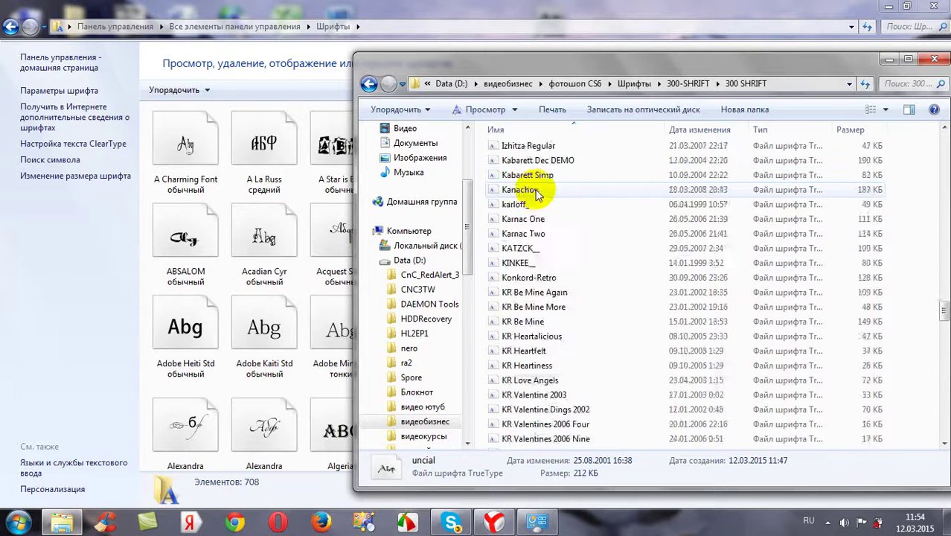
scroll(543, 190, "up", 20)
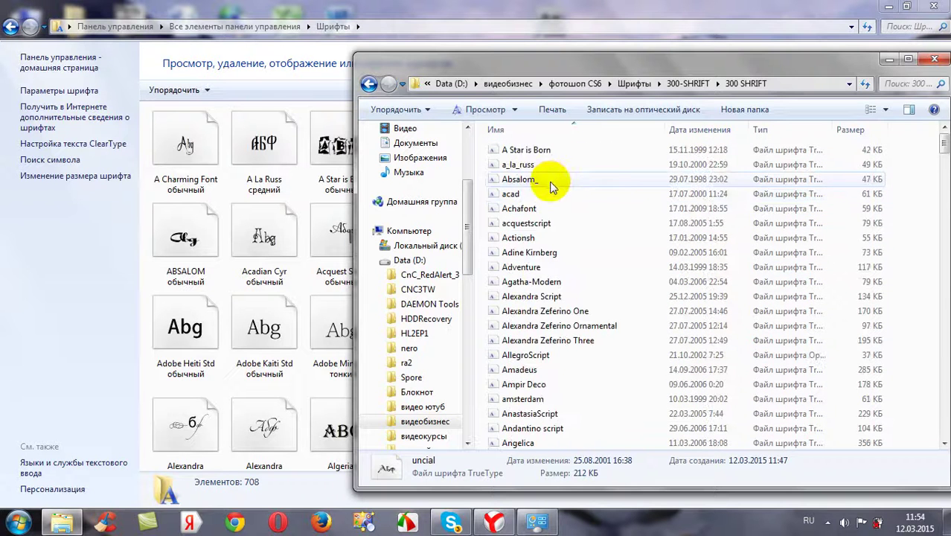
Preview the Art-Nouveau 1912 font file from the 300 SHRIFT folder and close the preview.
scroll(543, 297, "down", 5)
scroll(547, 346, "down", 6)
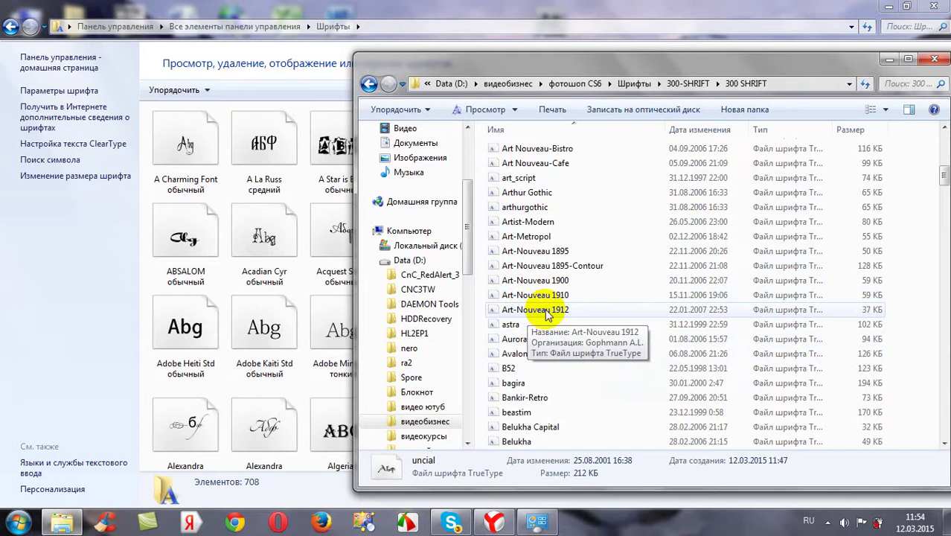
left_click(547, 311)
double_click(547, 311)
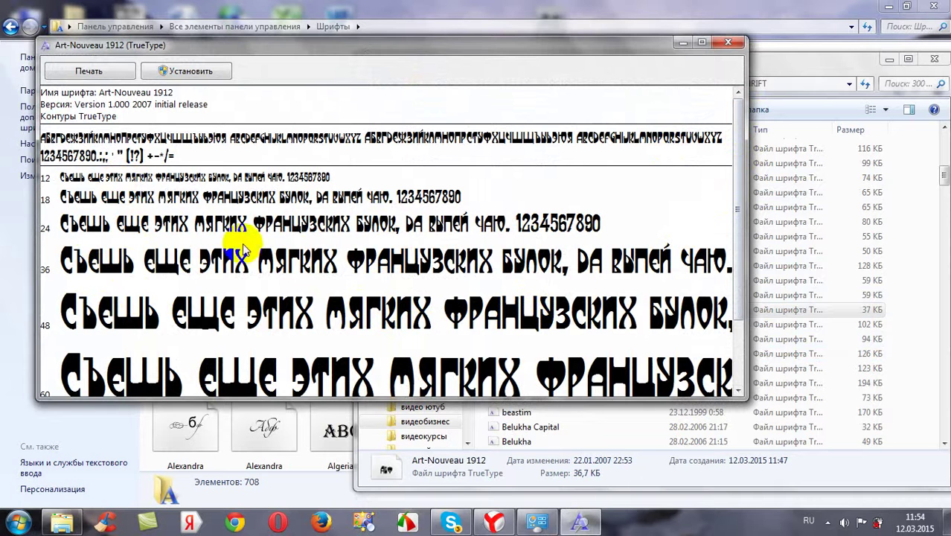
left_click(729, 44)
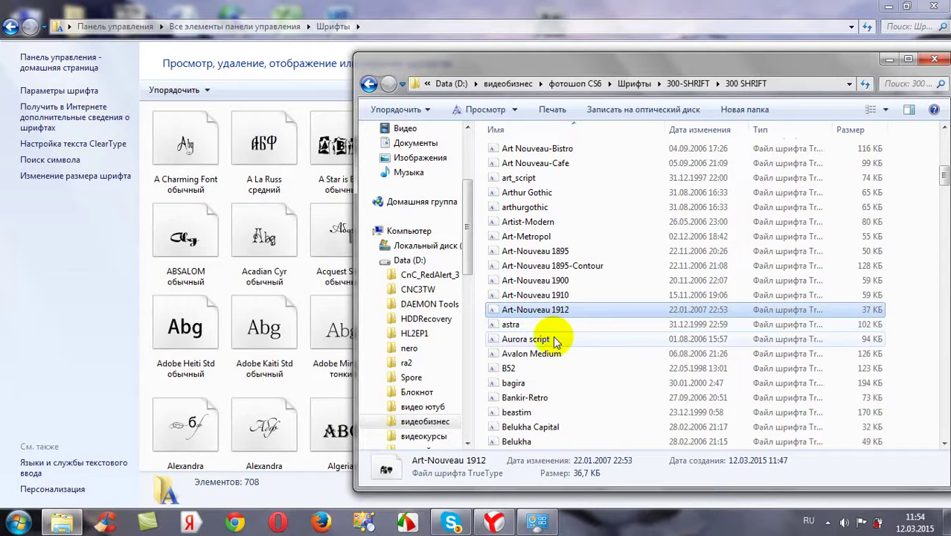
Preview the Bickham Script One font file from the same folder and close its preview.
scroll(559, 340, "down", 4)
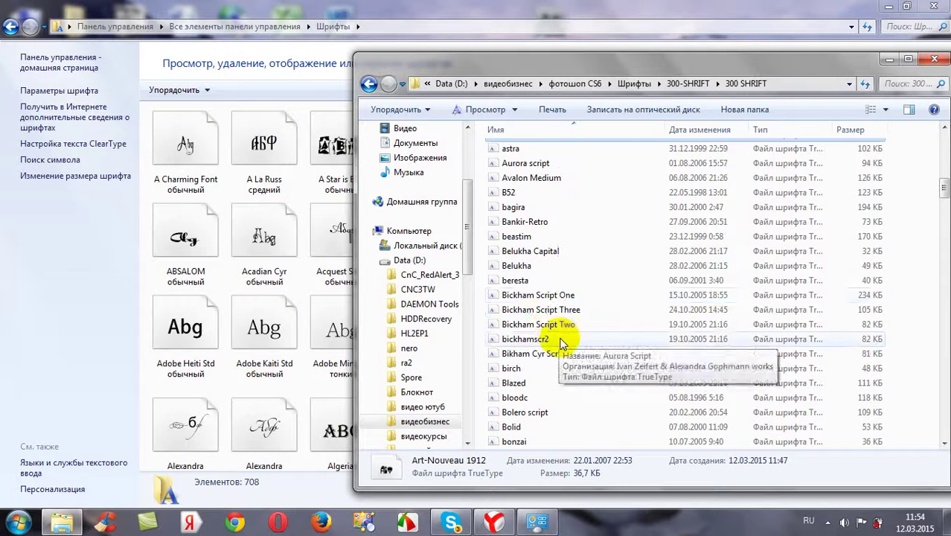
double_click(546, 296)
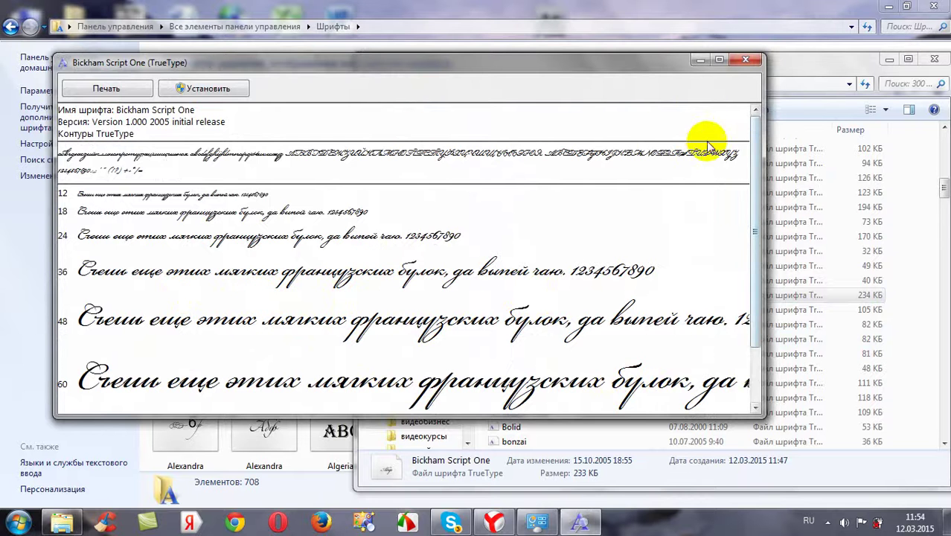
left_click(746, 63)
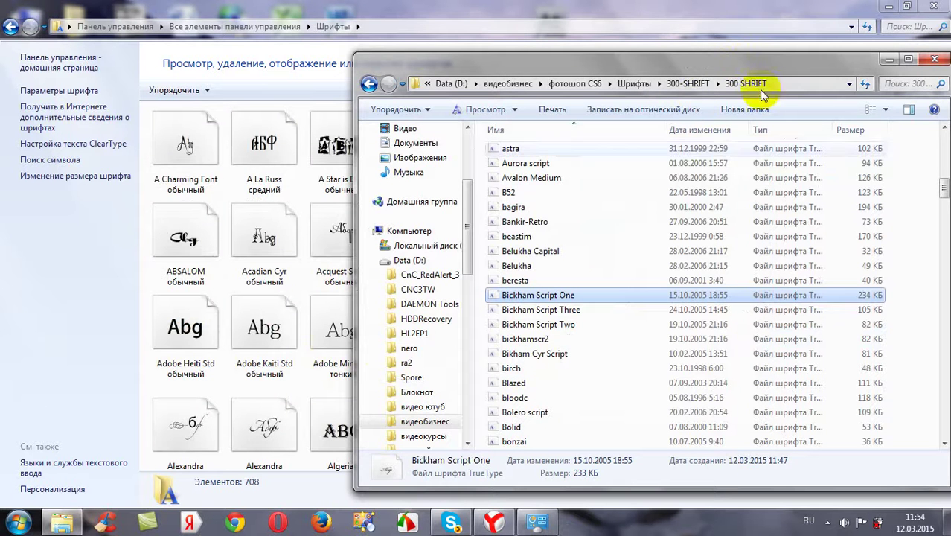
Minimize the 300 SHRIFT and Шрифты windows to reach the desktop, and launch FastStone Capture.
left_click(883, 60)
left_click(888, 6)
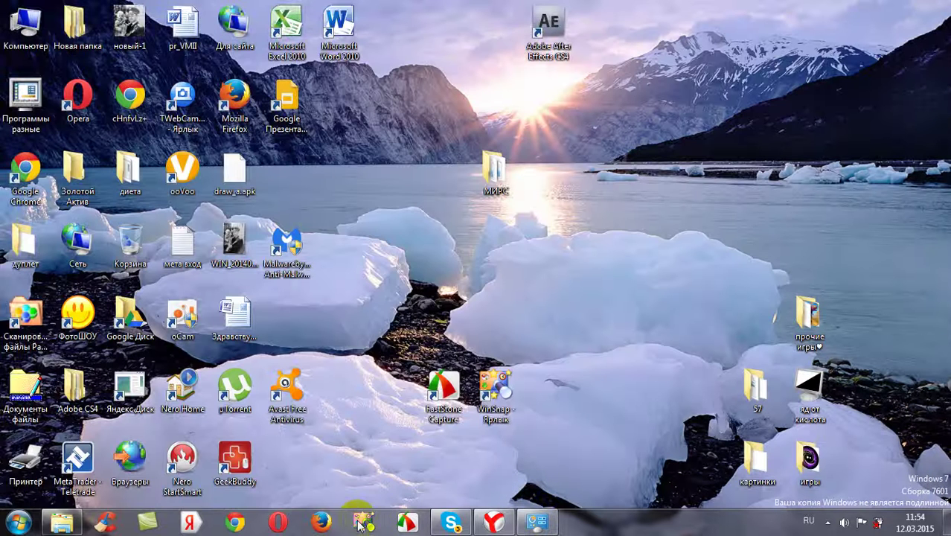
left_click(405, 525)
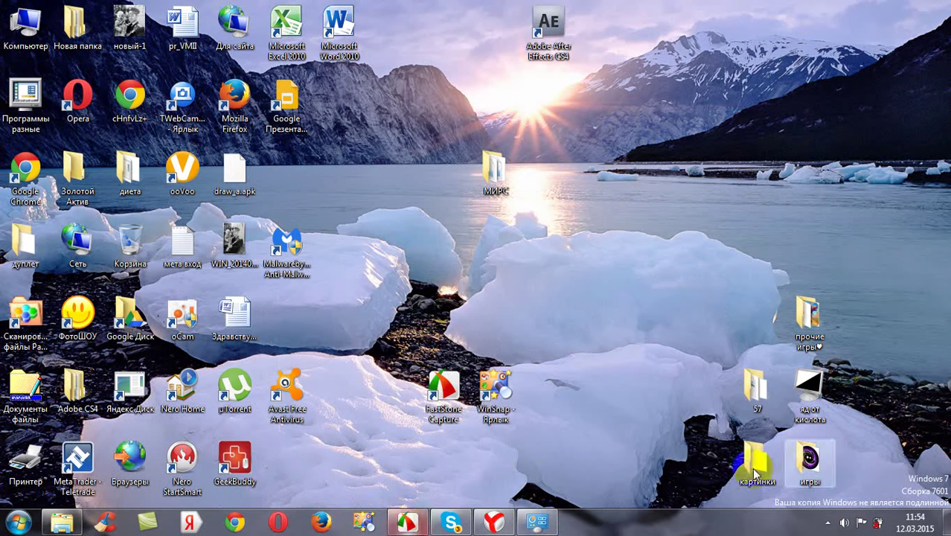